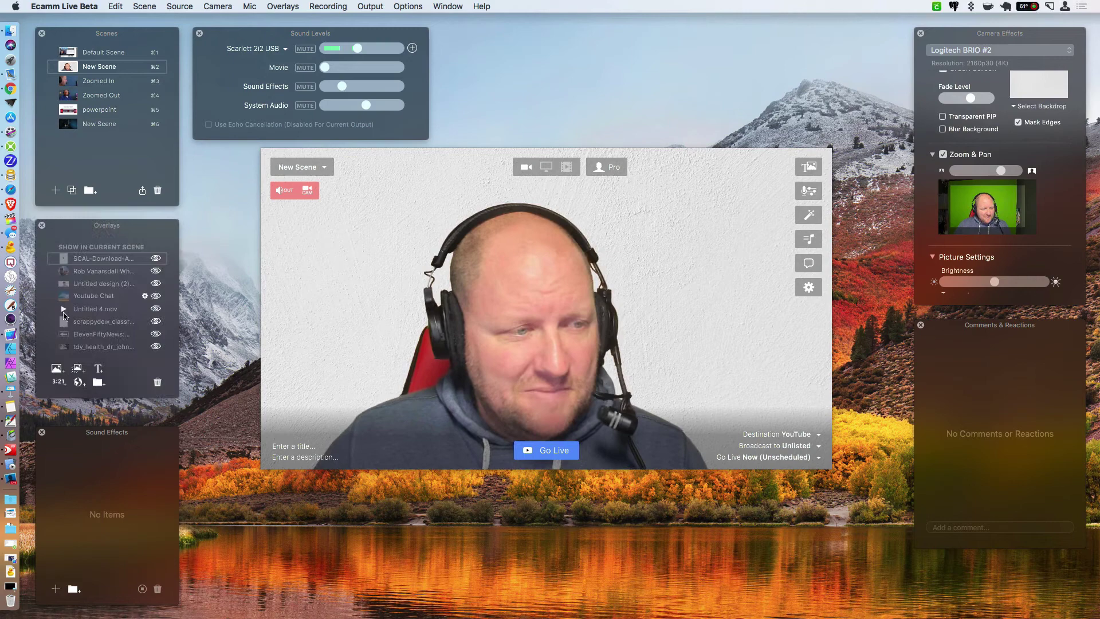
# Create a yellow-on-red text overlay reading 'In other news....... Finders Fee $45....' styled as a Scrolling Ticker
pyautogui.click(100, 371)
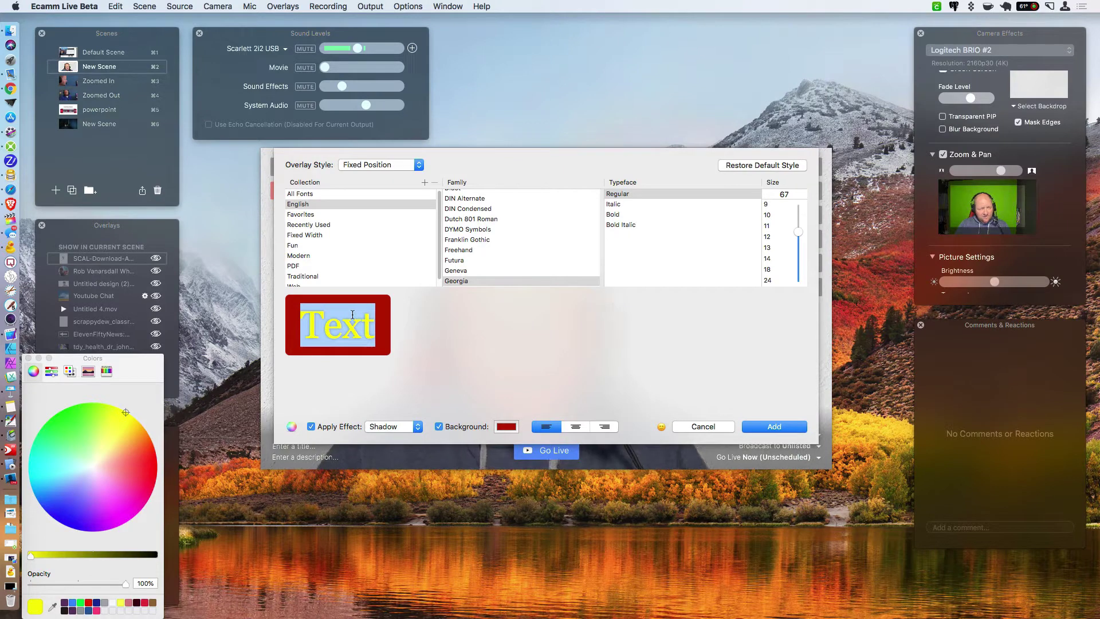
pyautogui.write('In other ')
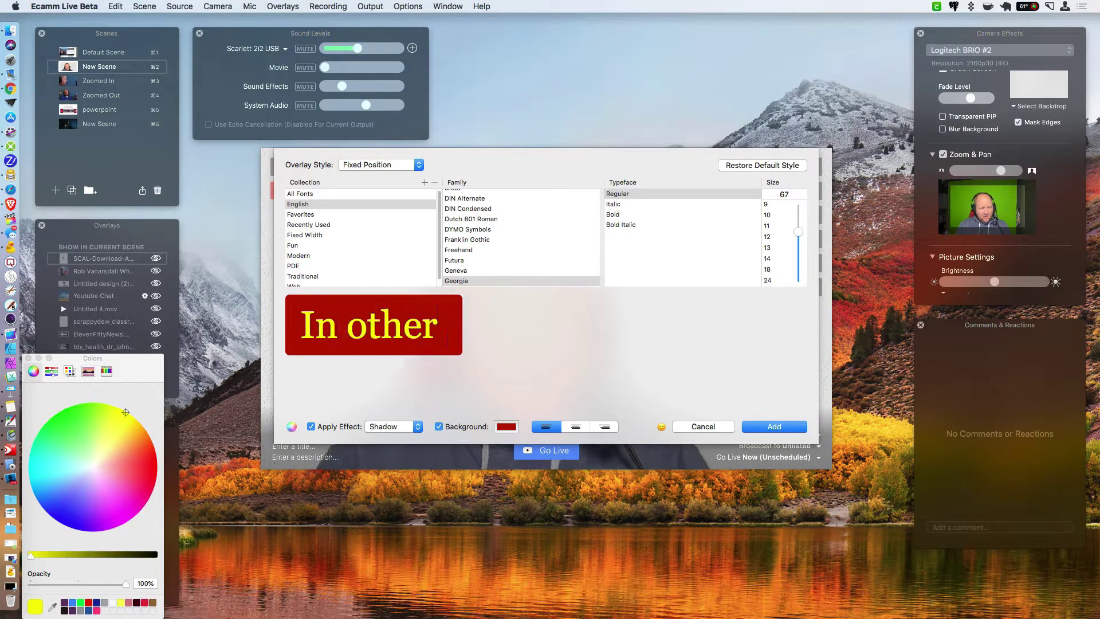
pyautogui.write('news.......')
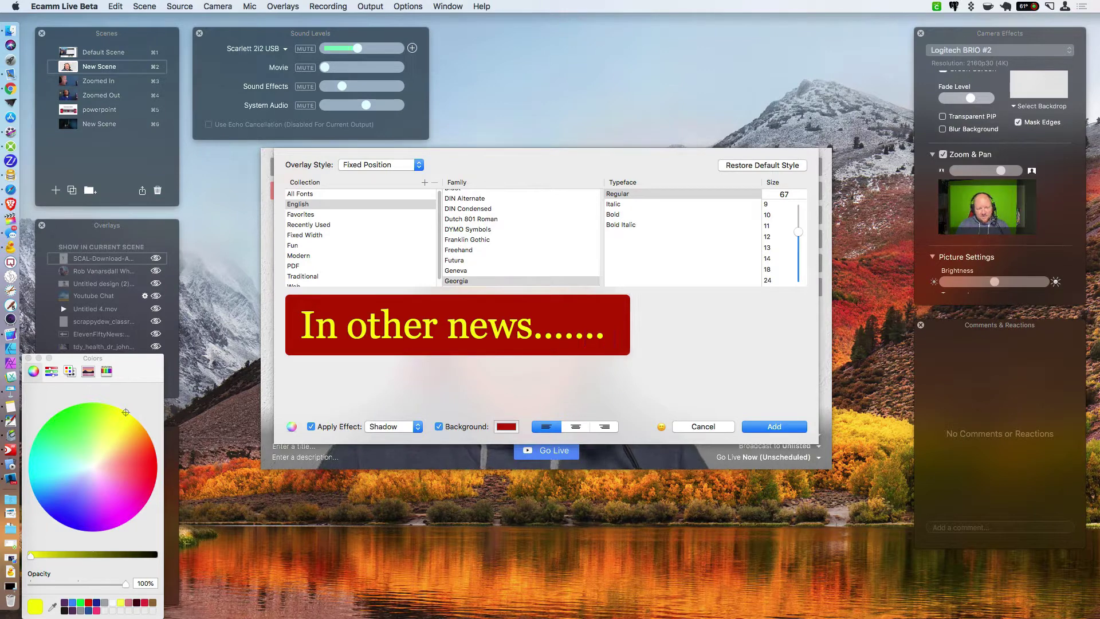
pyautogui.write(' Finders ')
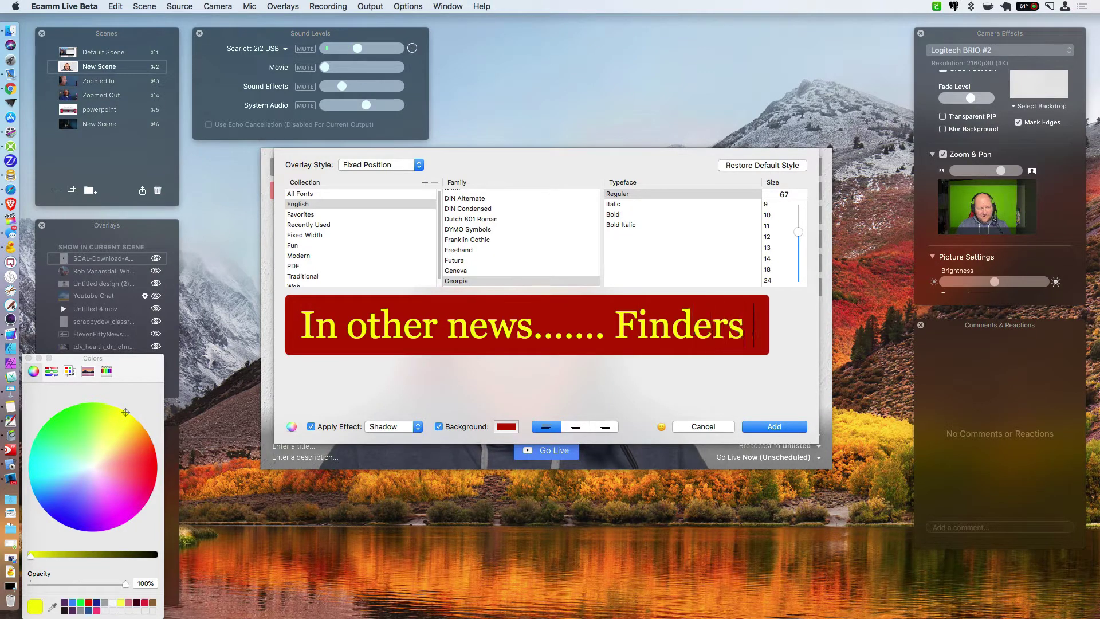
pyautogui.write('Fee $45....')
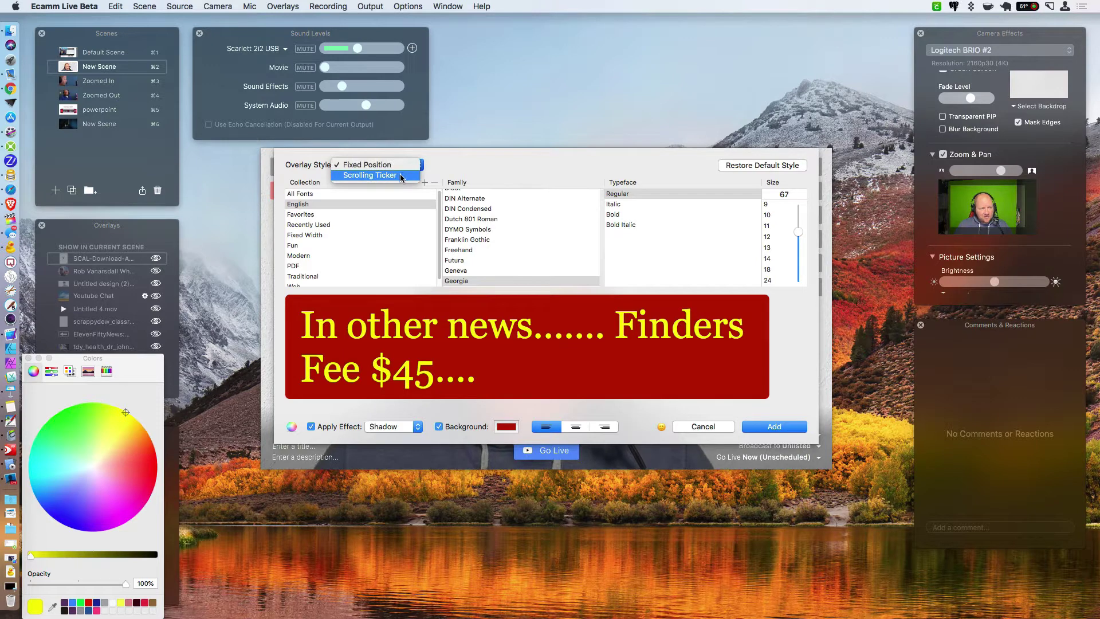
pyautogui.click(403, 174)
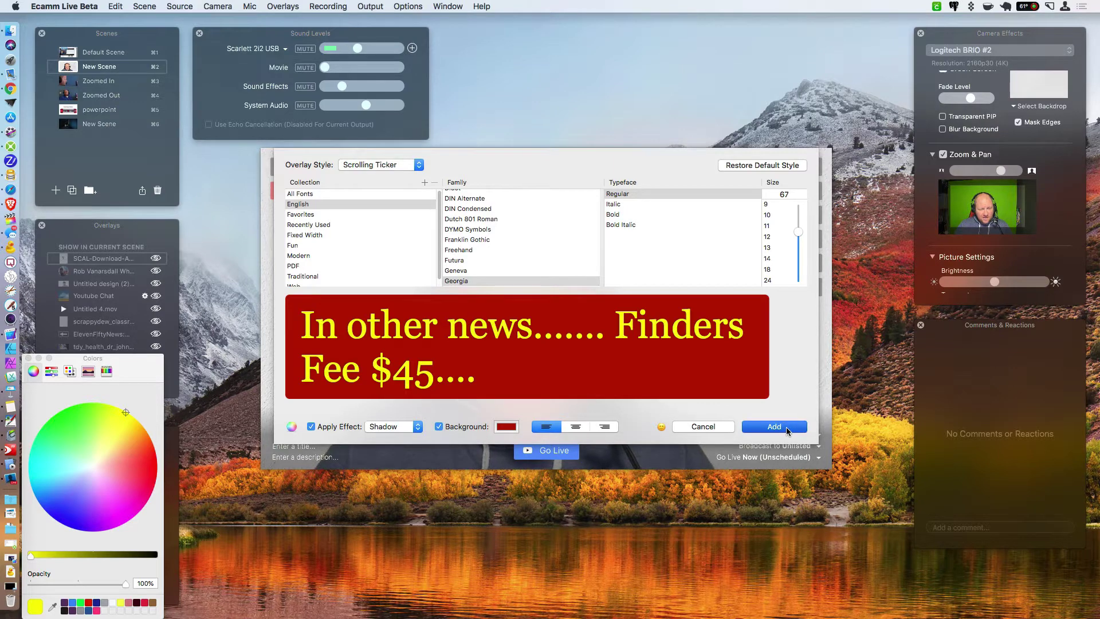
# Add the ticker overlay to the scene and raise the ticker bar higher over the video
pyautogui.click(786, 427)
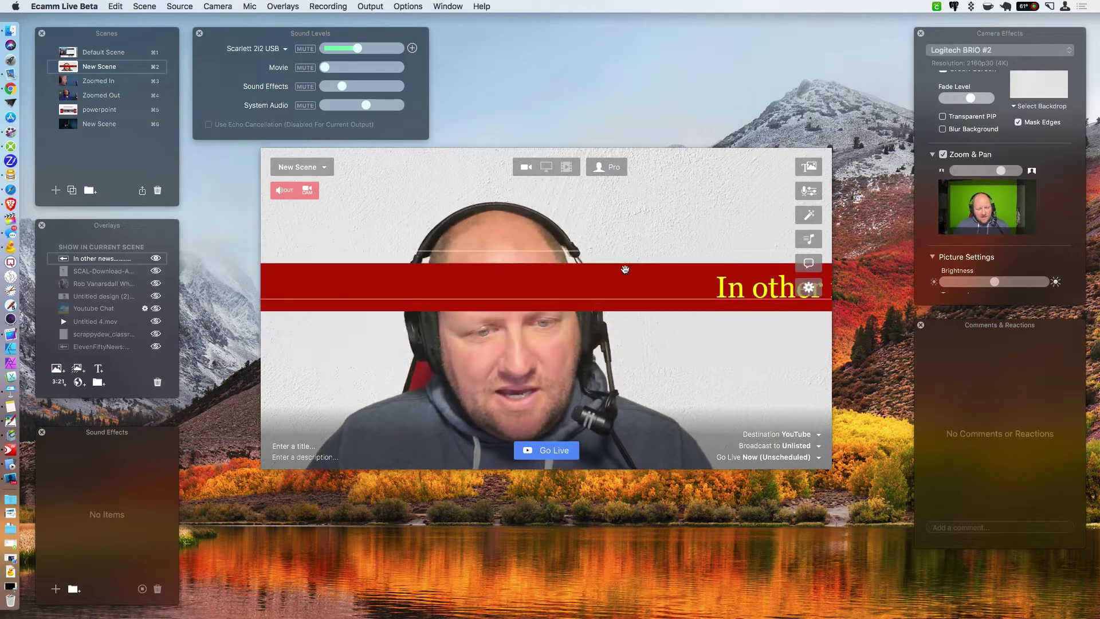
pyautogui.moveTo(624, 269); pyautogui.dragTo(693, 273)
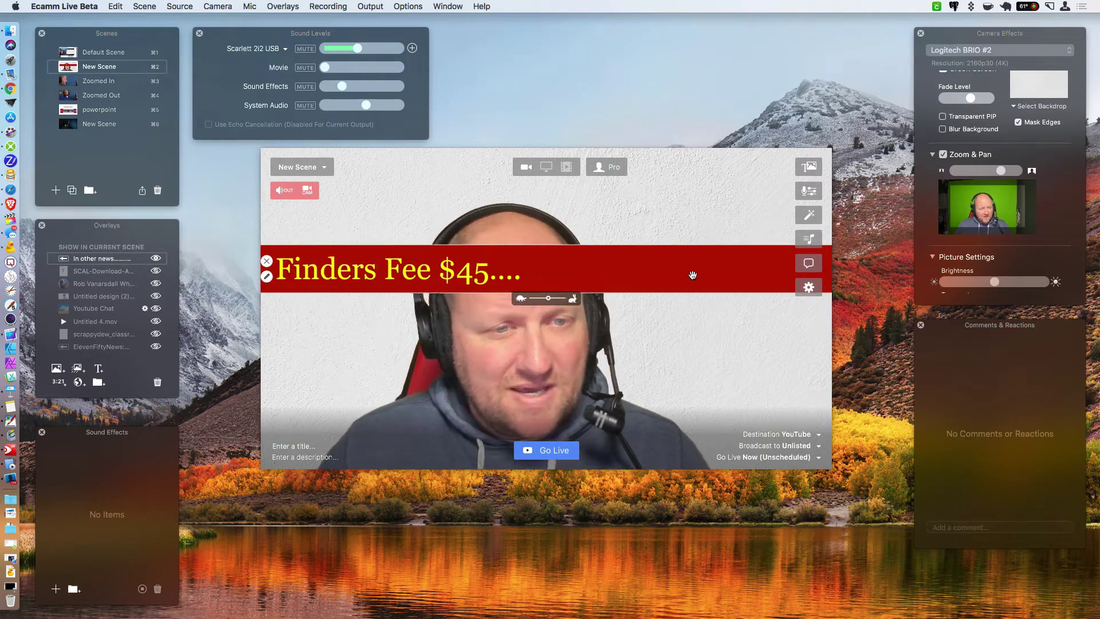
pyautogui.moveTo(639, 270); pyautogui.dragTo(636, 250)
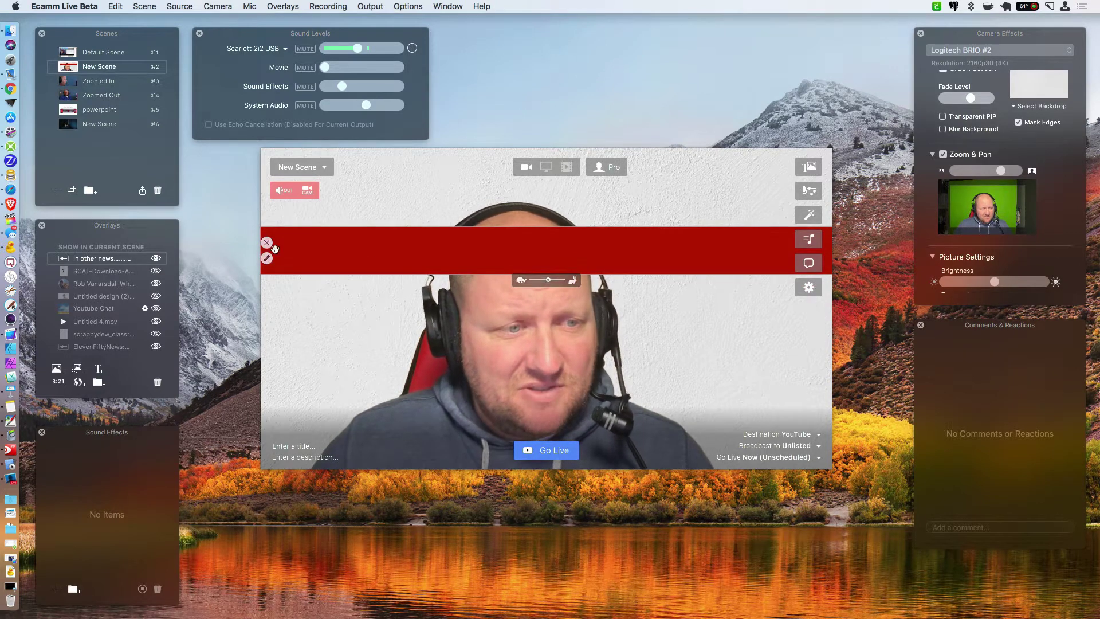
pyautogui.moveTo(274, 249); pyautogui.dragTo(274, 235)
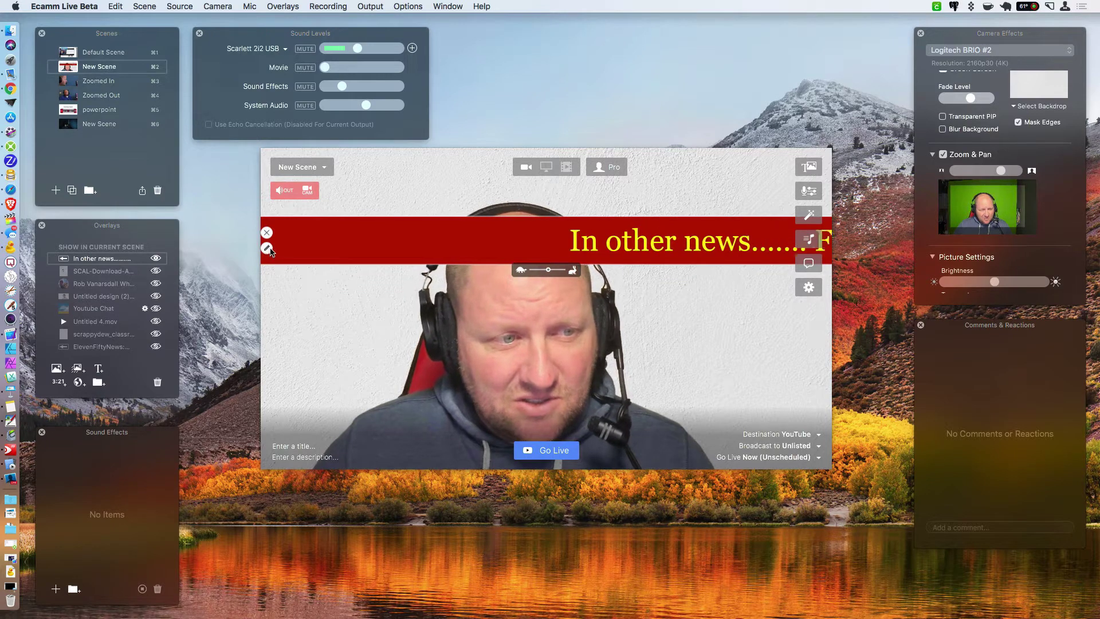
# Move the ticker to the top edge of the video, then take it off the preview
pyautogui.click(267, 248)
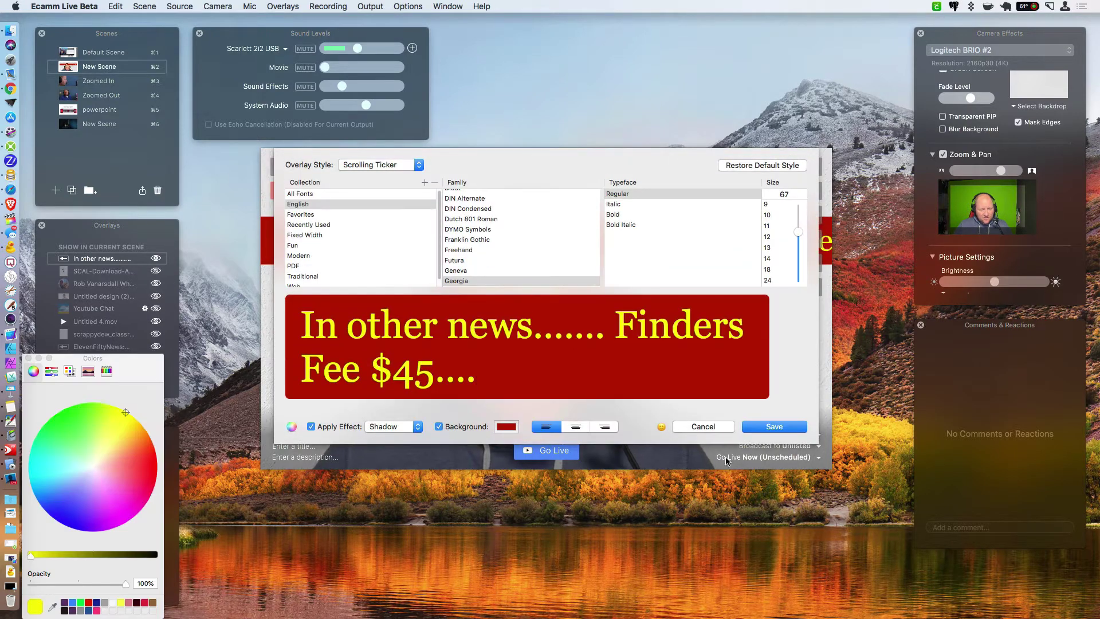
pyautogui.click(703, 427)
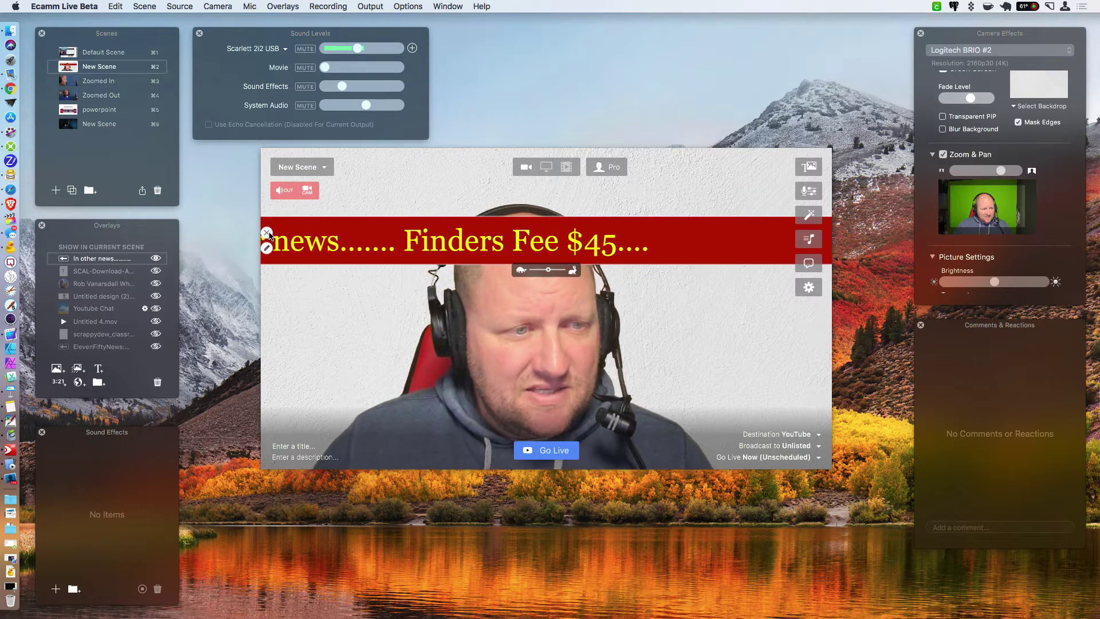
pyautogui.moveTo(274, 236); pyautogui.dragTo(313, 176)
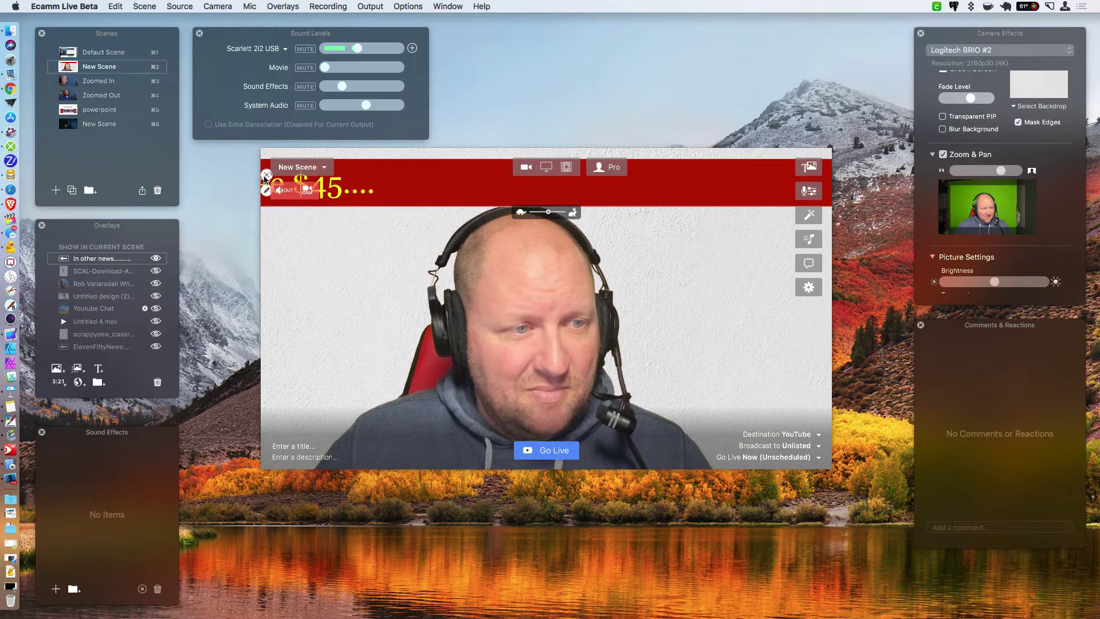
pyautogui.click(266, 175)
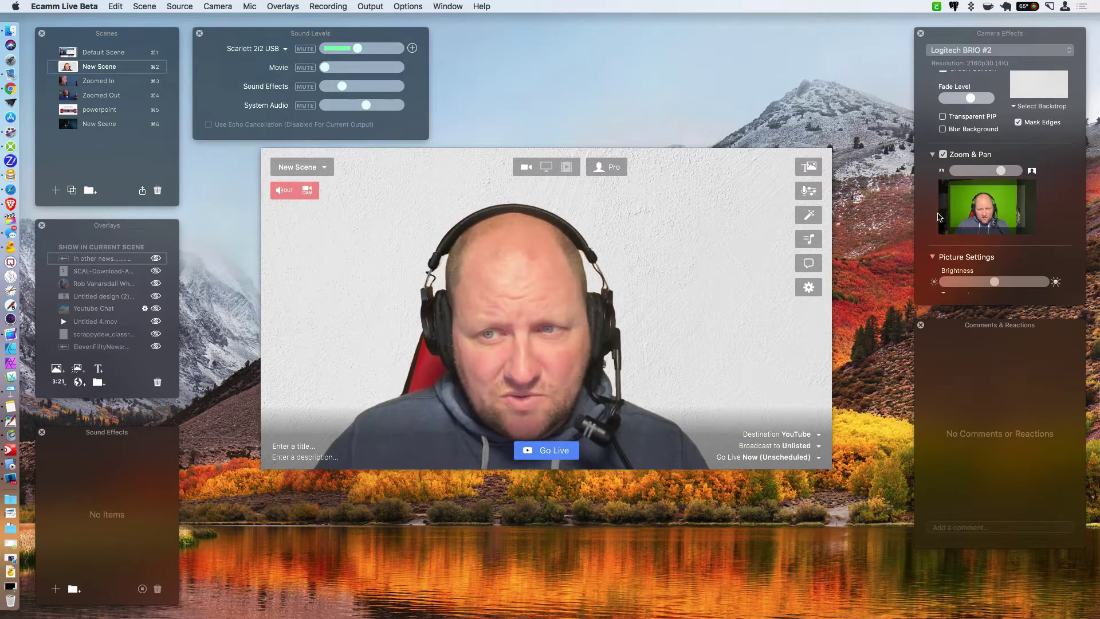
# Set the Colorful Shelf image as the green-screen backdrop, turn on Blur Background, then drag the blur fully down
pyautogui.scroll(1, 980, 126)
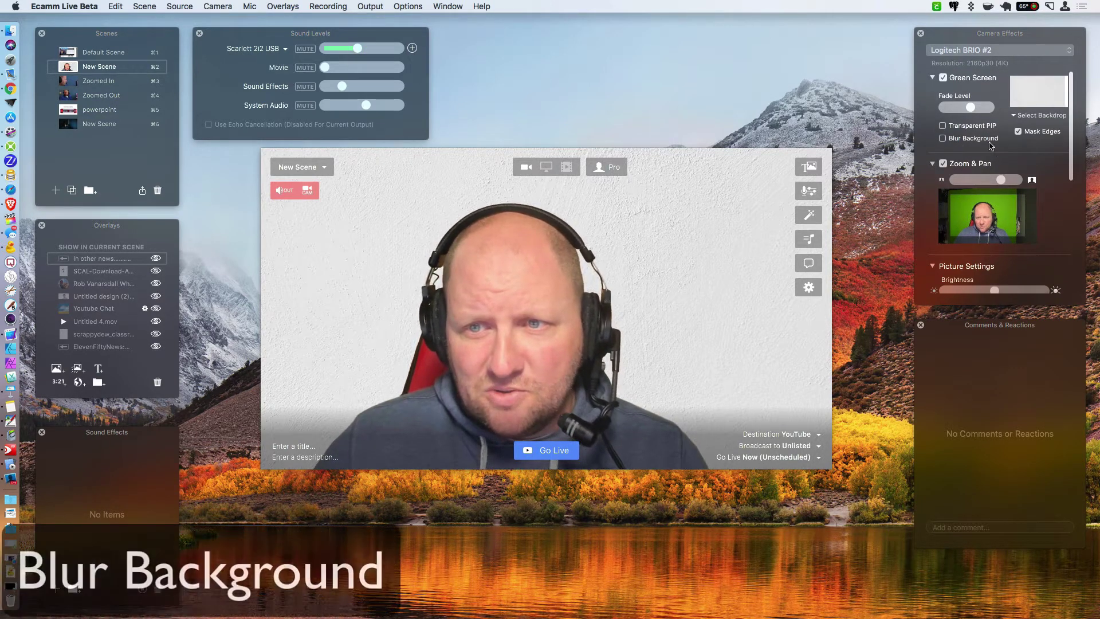
pyautogui.click(1040, 115)
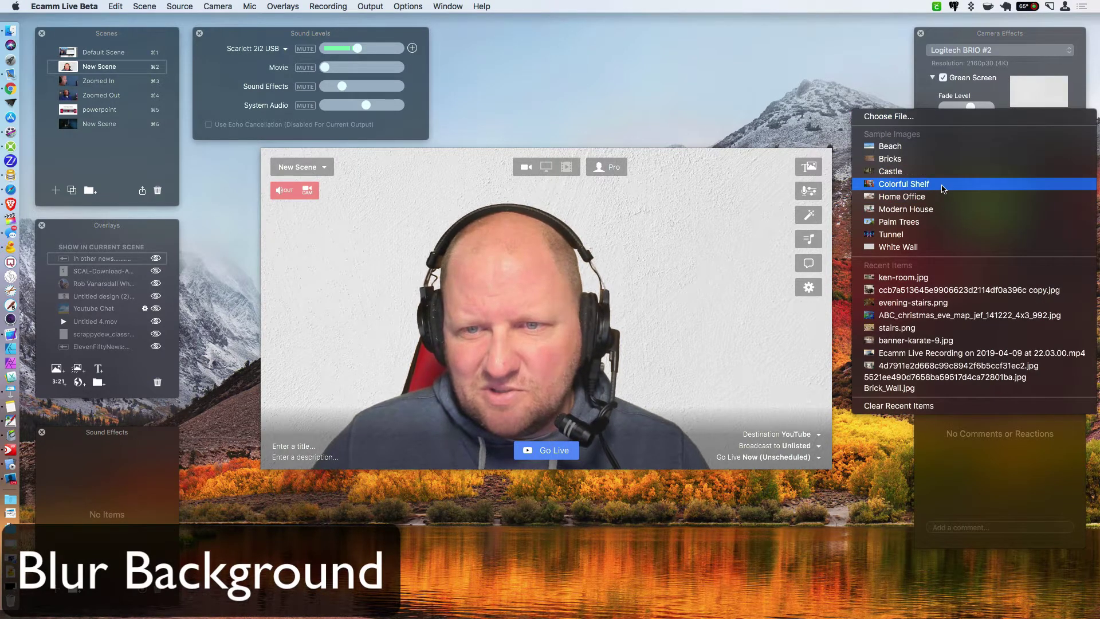
pyautogui.click(943, 188)
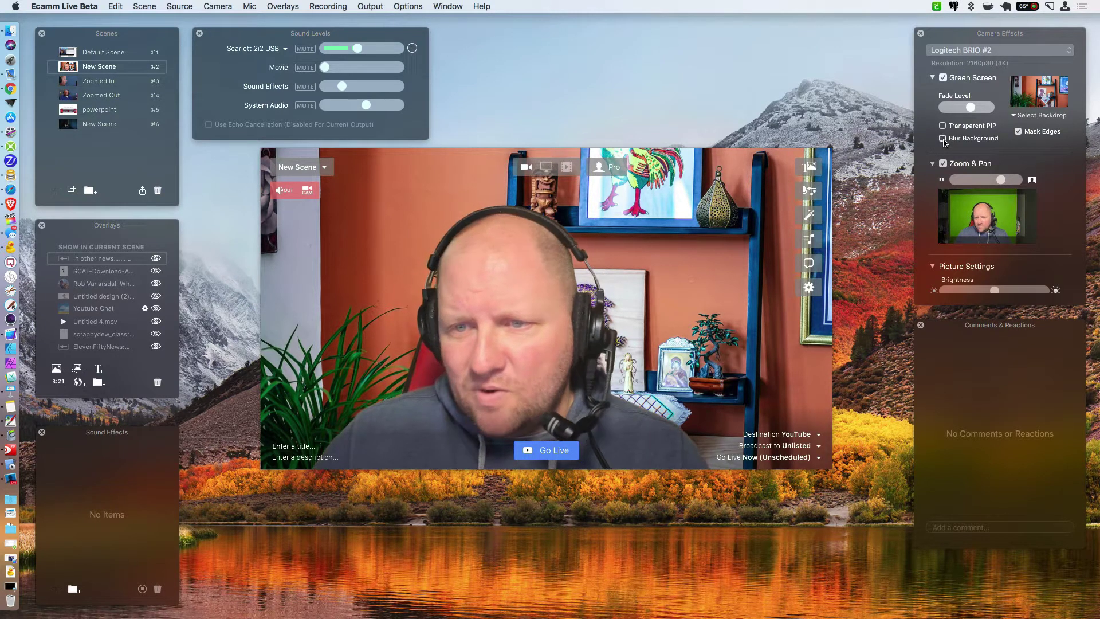
pyautogui.click(943, 139)
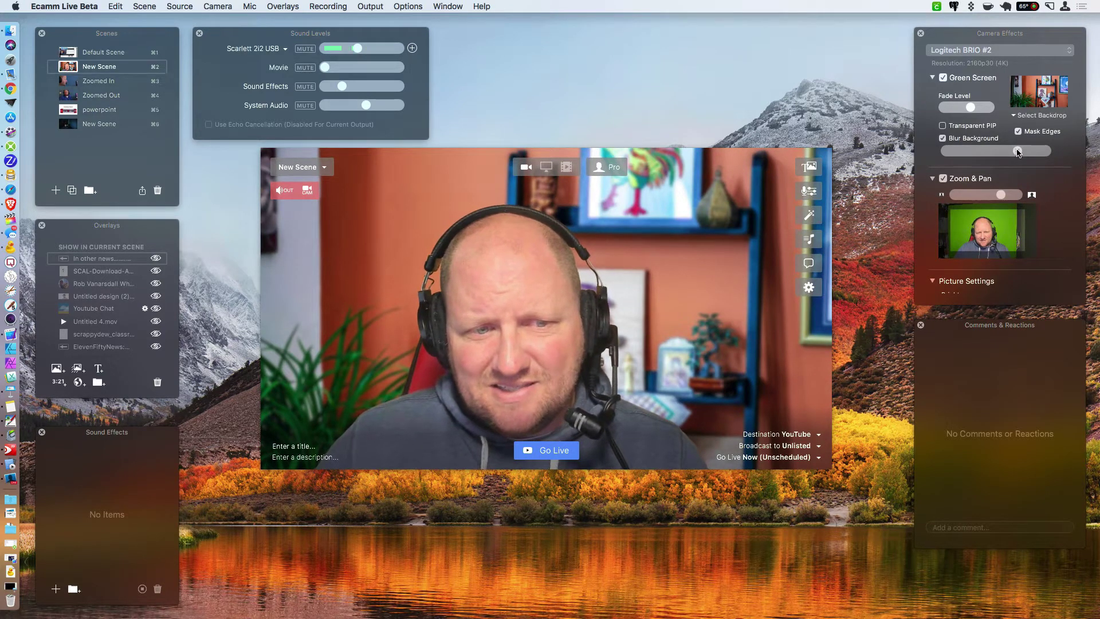
pyautogui.moveTo(992, 152)
pyautogui.mouseDown()
pyautogui.moveTo(953, 151)
pyautogui.moveTo(1059, 154)
pyautogui.moveTo(980, 154)
pyautogui.mouseUp()
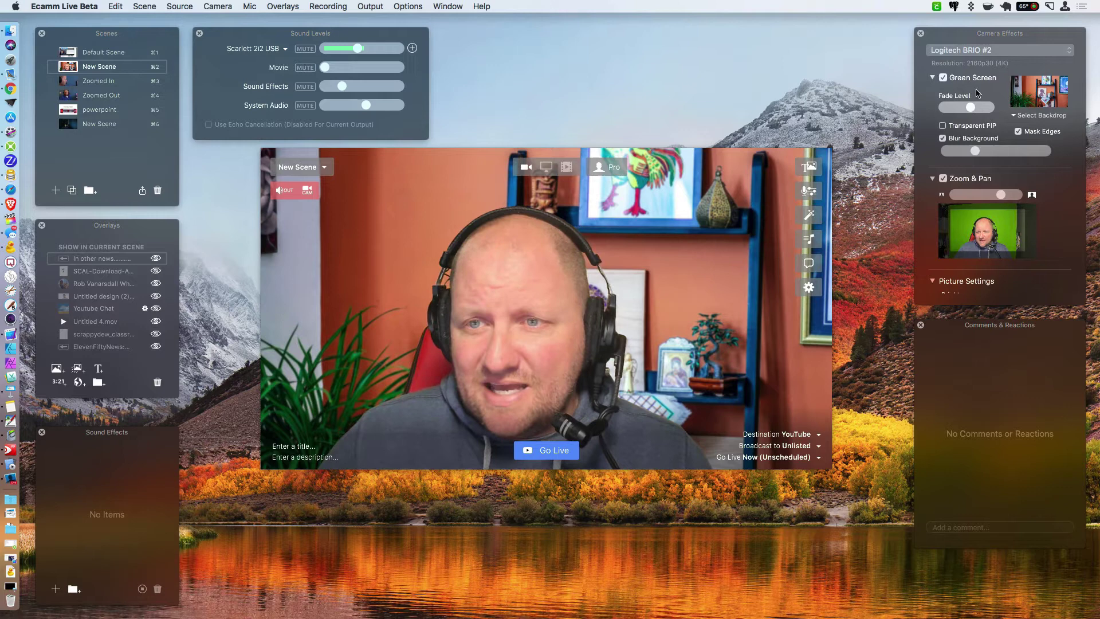
# Pick the Palm Trees sample image as the green-screen backdrop
pyautogui.click(1016, 117)
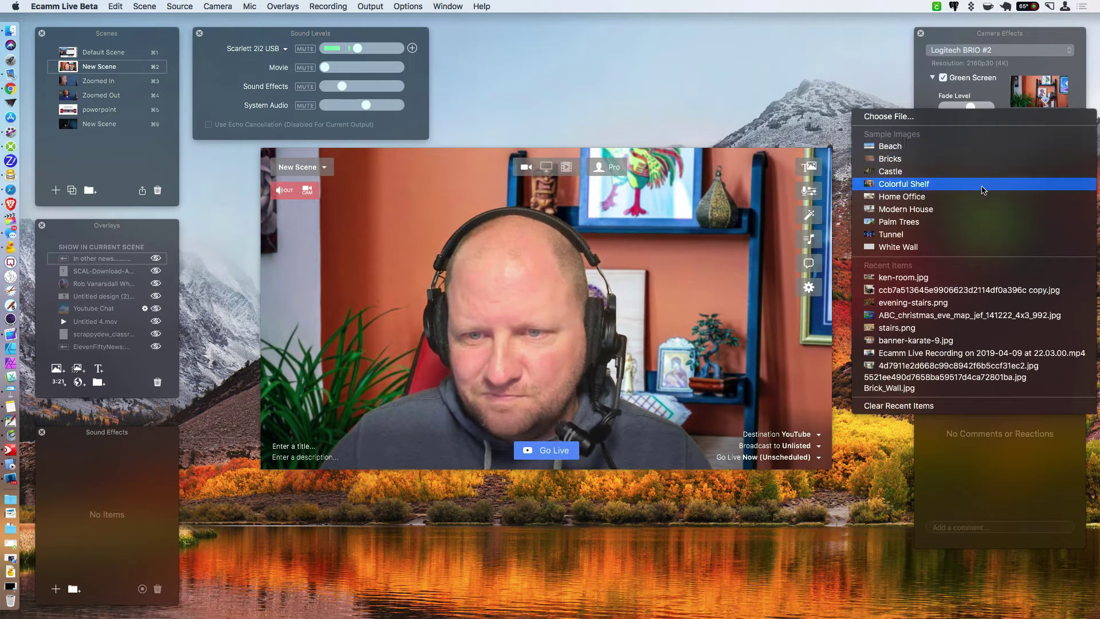
pyautogui.click(980, 223)
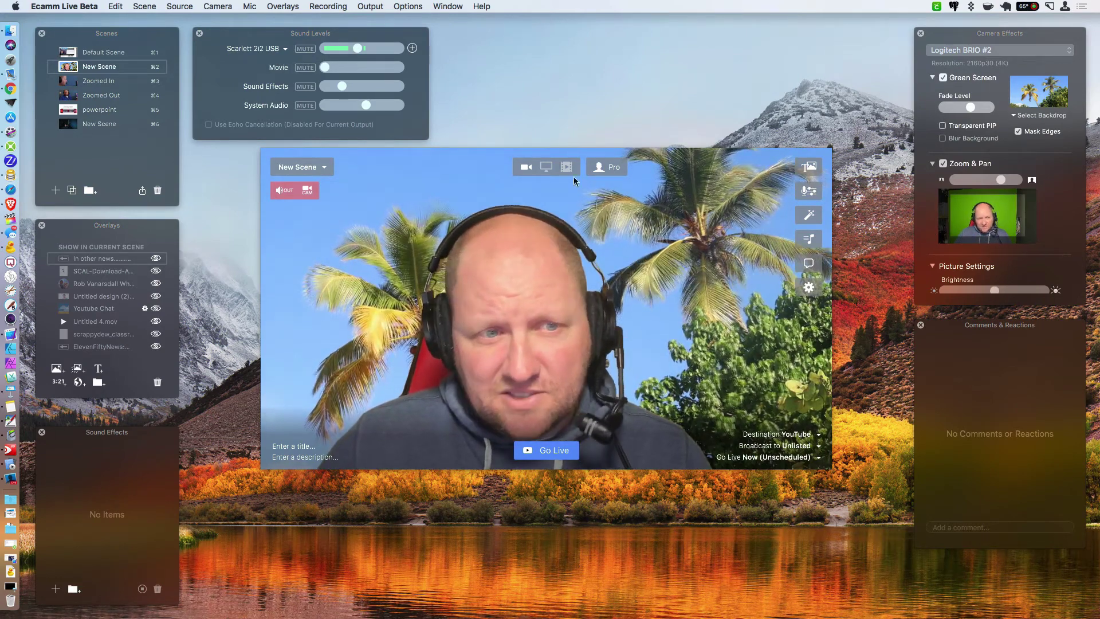
# Switch the output to the desktop screen share and toggle the second overlay's visibility
pyautogui.click(546, 167)
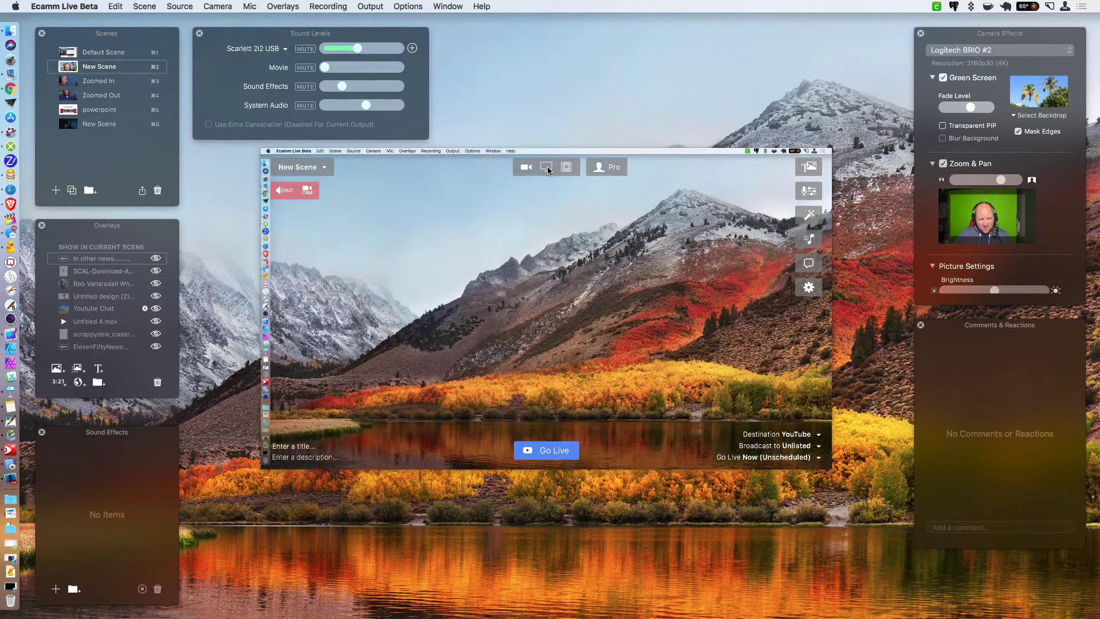
pyautogui.click(156, 271)
pyautogui.moveTo(627, 282); pyautogui.dragTo(467, 278)
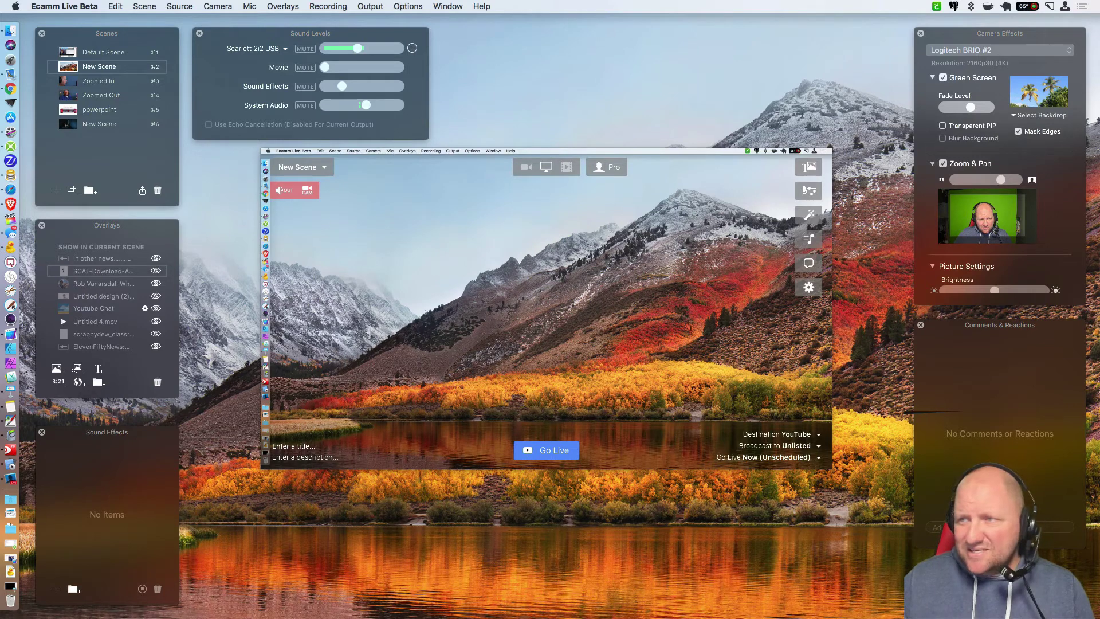
# Drag NodeJS.pdf from Finder in as a slide overlay, page through the slides, then dismiss them
pyautogui.click(11, 32)
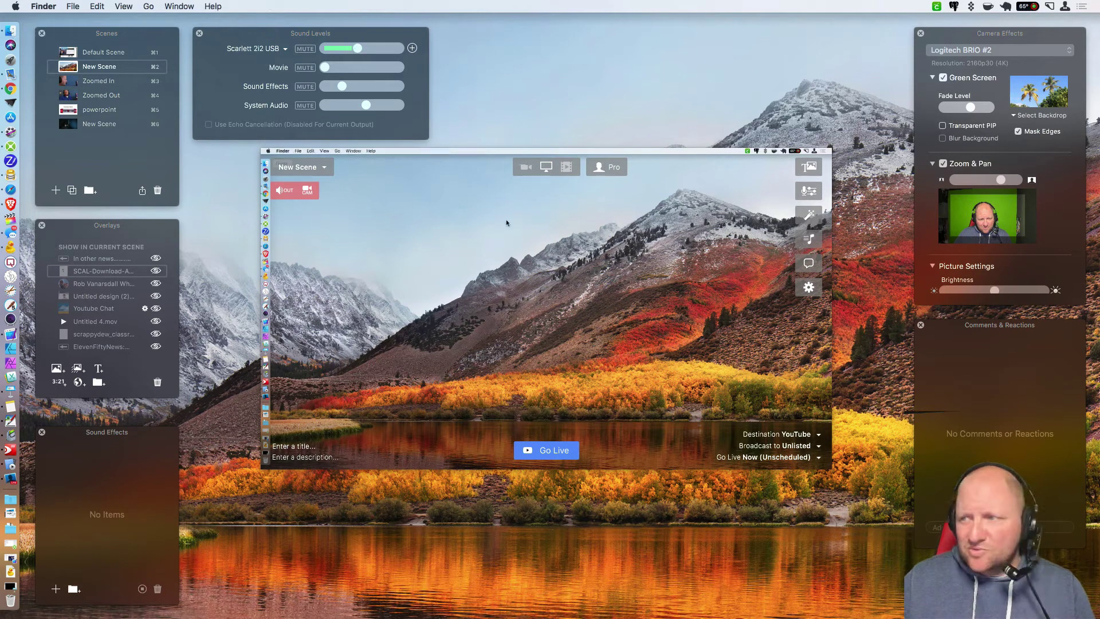
pyautogui.moveTo(758, 225); pyautogui.dragTo(519, 252)
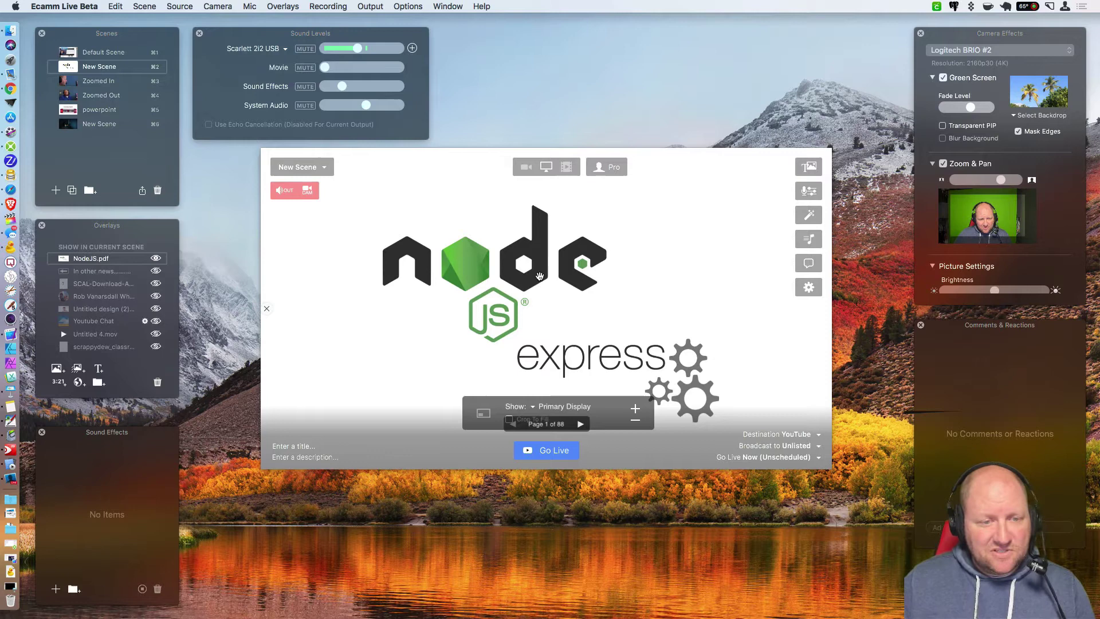
pyautogui.press('Right')
pyautogui.press('Left')
pyautogui.press('Right')
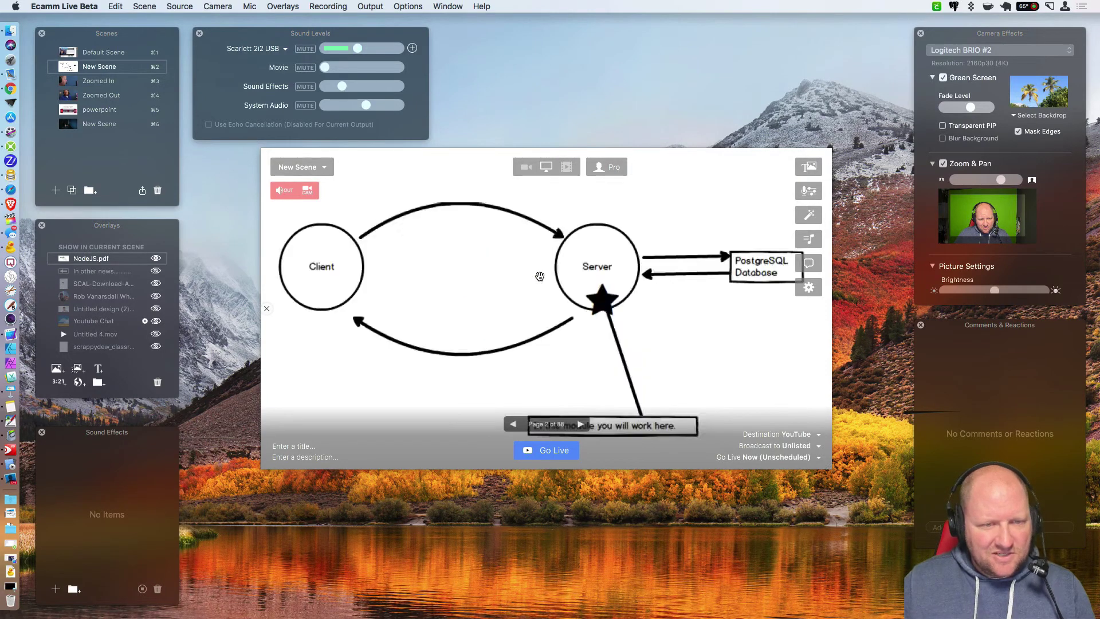
pyautogui.press('Right')
pyautogui.press('Right')
pyautogui.press('Right')
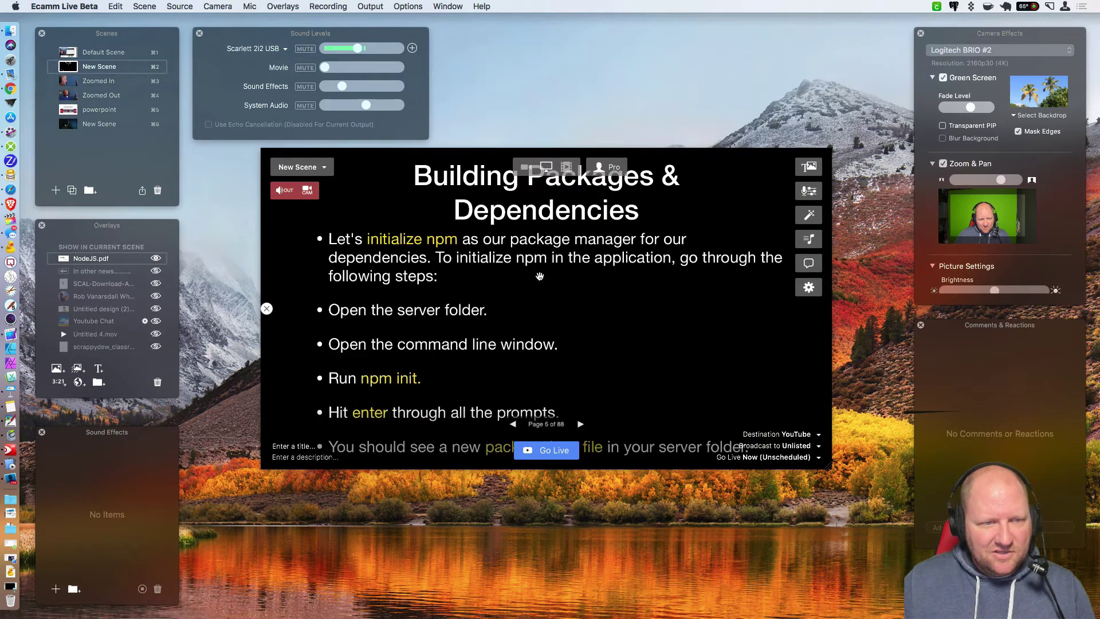
pyautogui.press('Left')
pyautogui.press('Left')
pyautogui.press('Left')
pyautogui.press('Left')
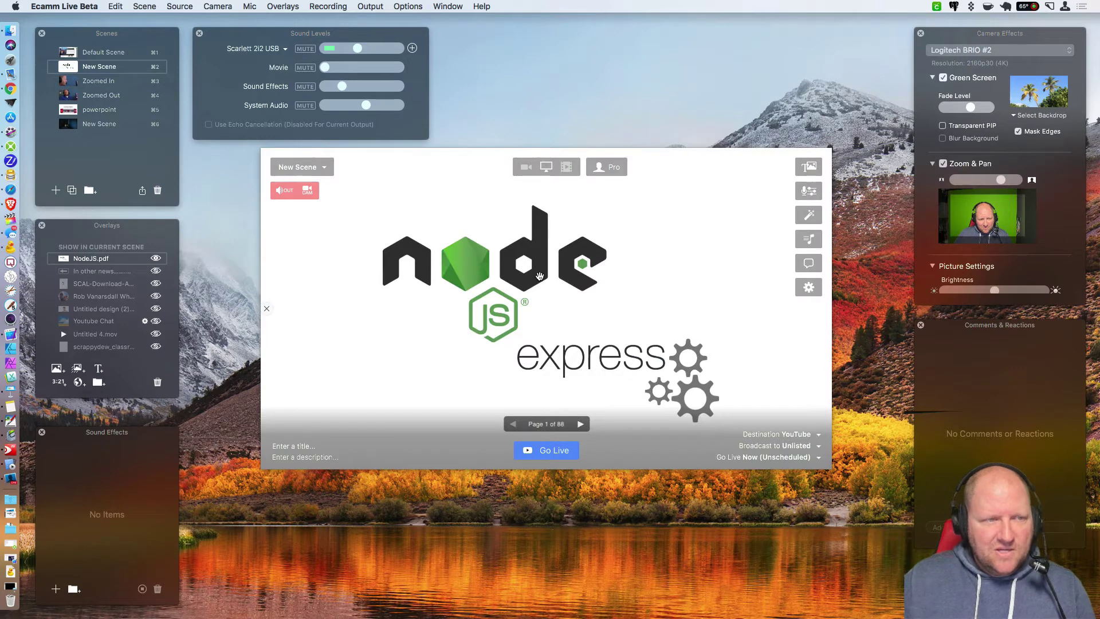
pyautogui.press('Escape')
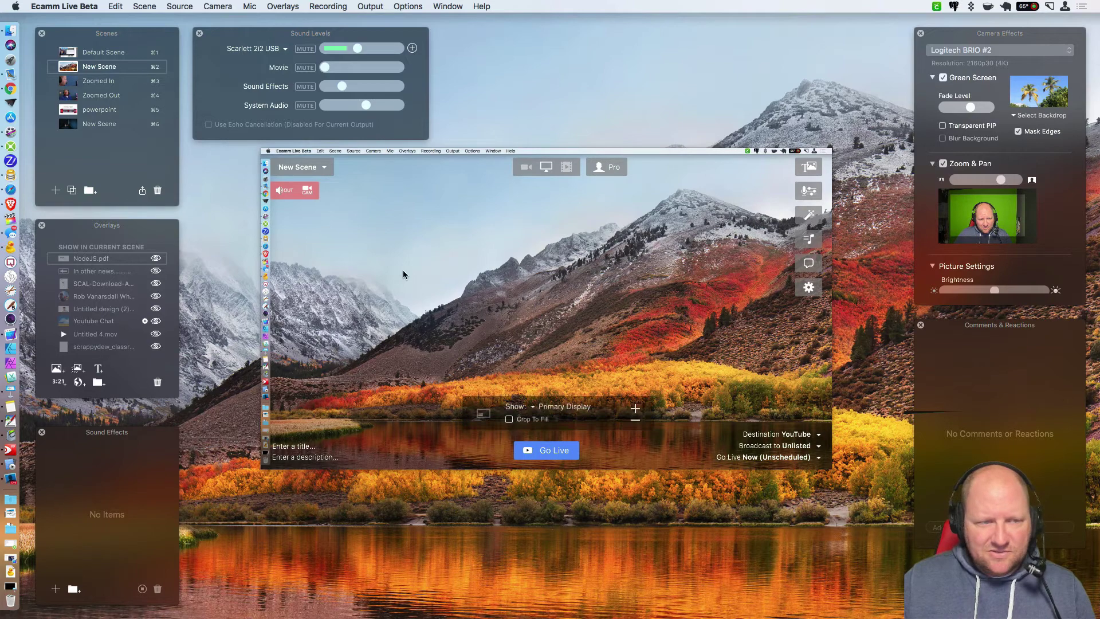
# Switch back to the camera and return the Brightness and Temperature sliders to center
pyautogui.click(525, 167)
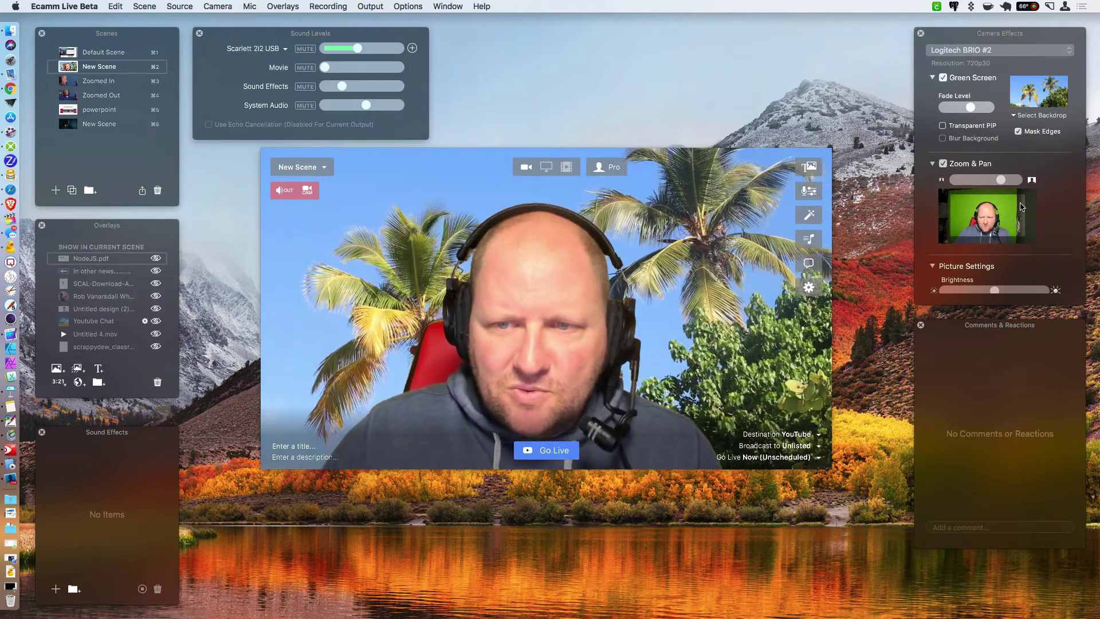
pyautogui.scroll(-4, 957, 168)
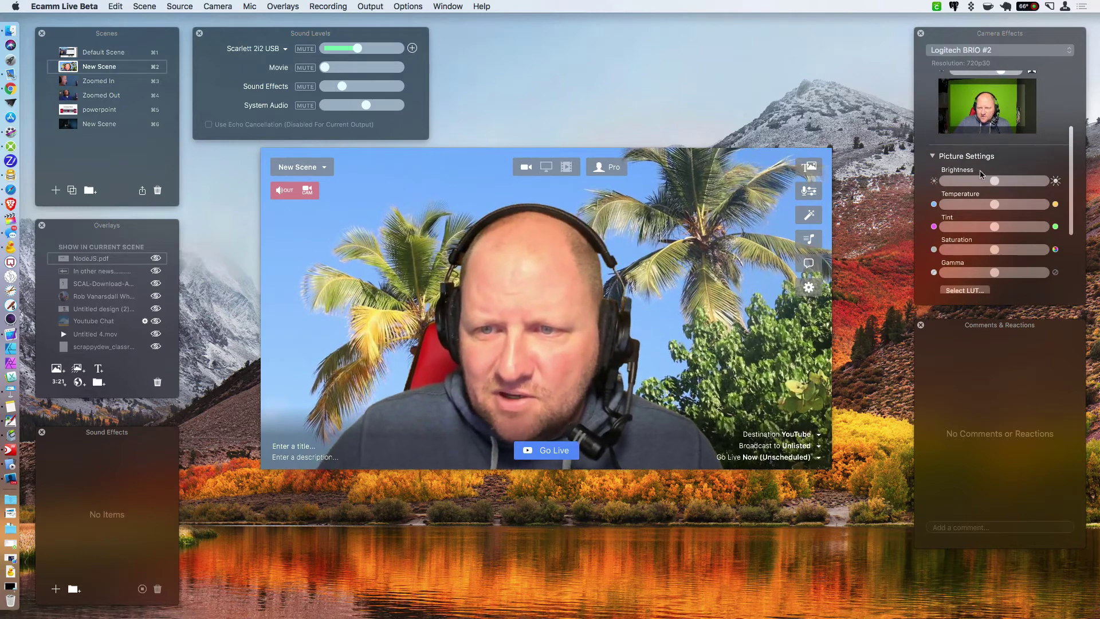
pyautogui.moveTo(993, 182); pyautogui.dragTo(991, 183)
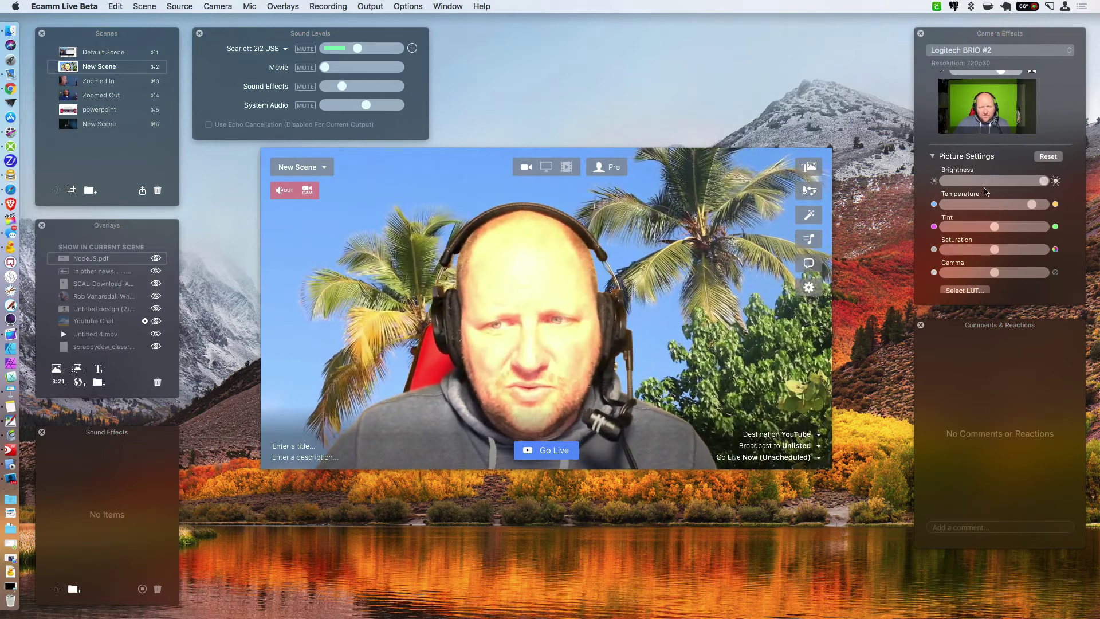
pyautogui.moveTo(1036, 182); pyautogui.dragTo(995, 181)
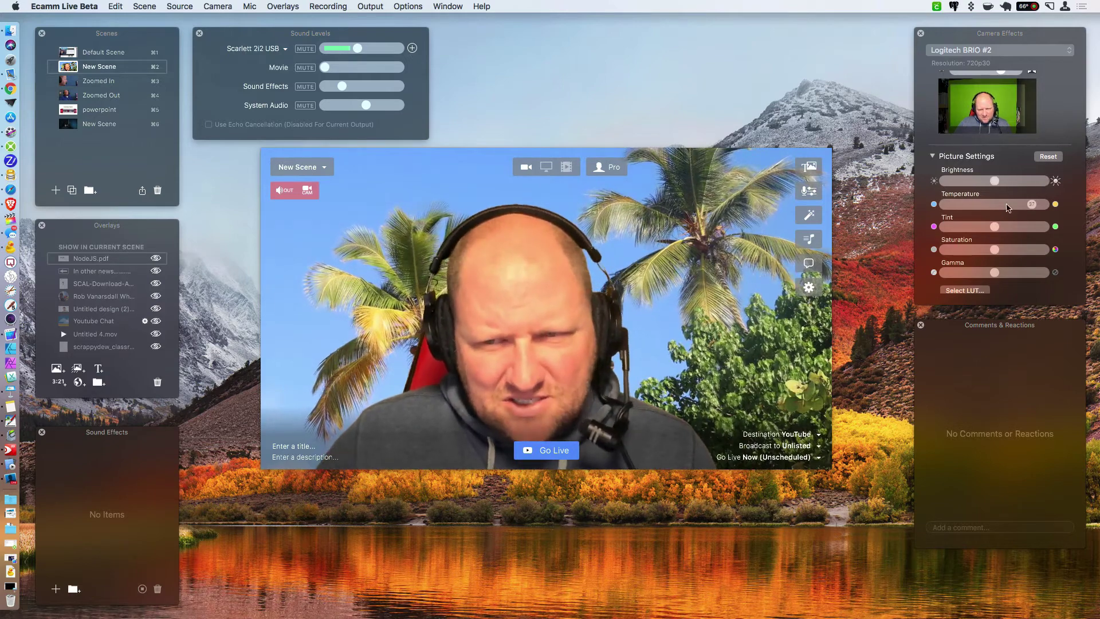
pyautogui.moveTo(1032, 204); pyautogui.dragTo(995, 204)
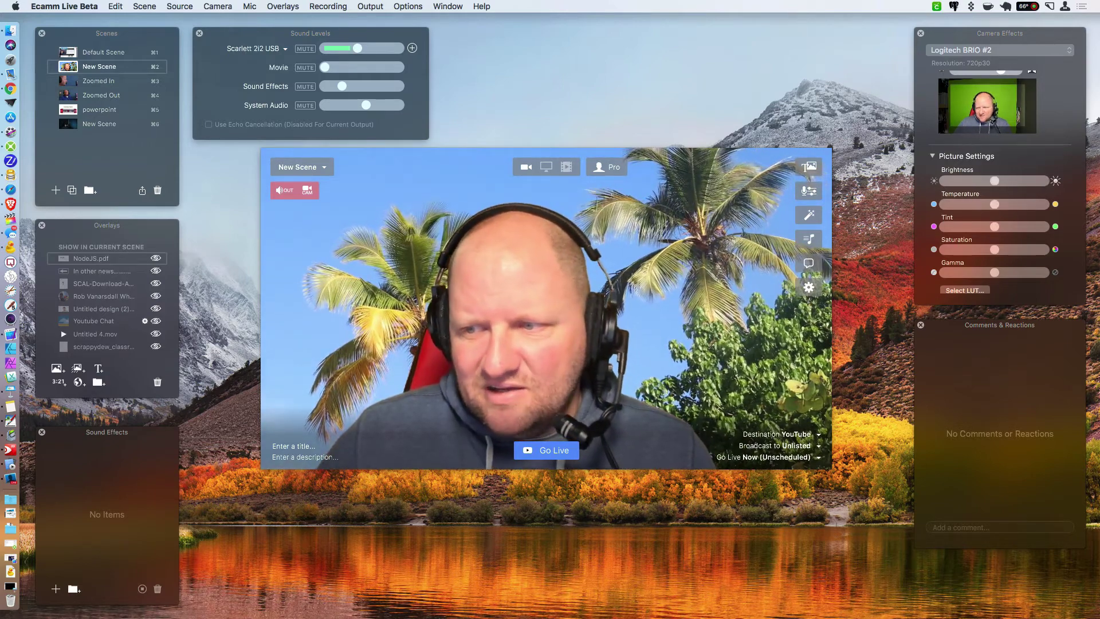